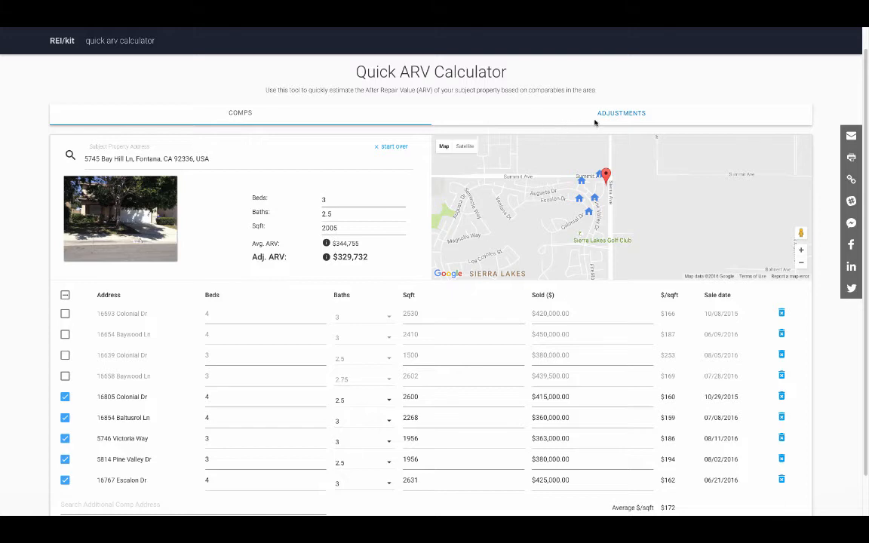
click(633, 116)
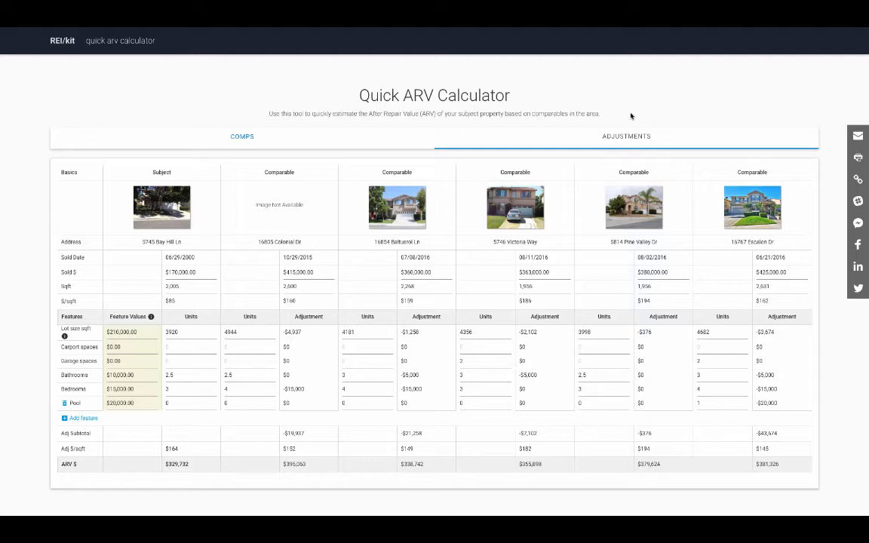
click(235, 137)
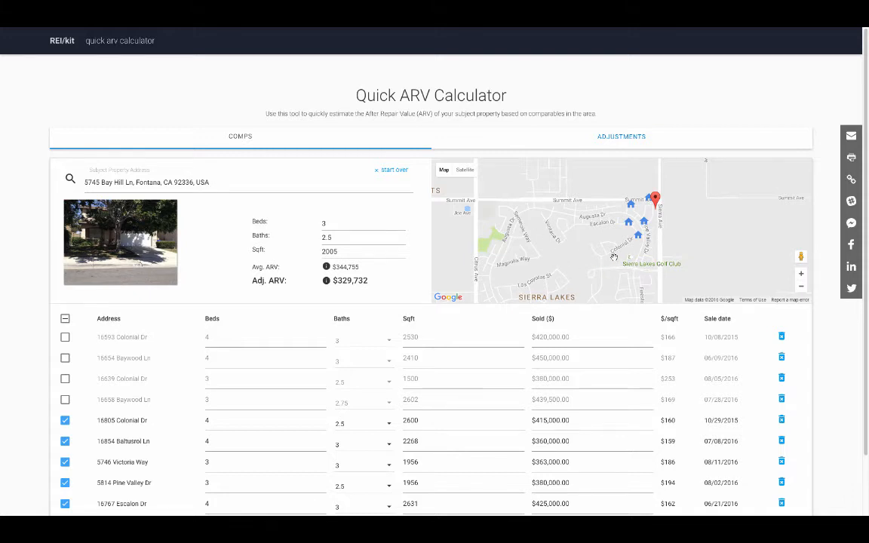
scroll(558, 334, down, 2)
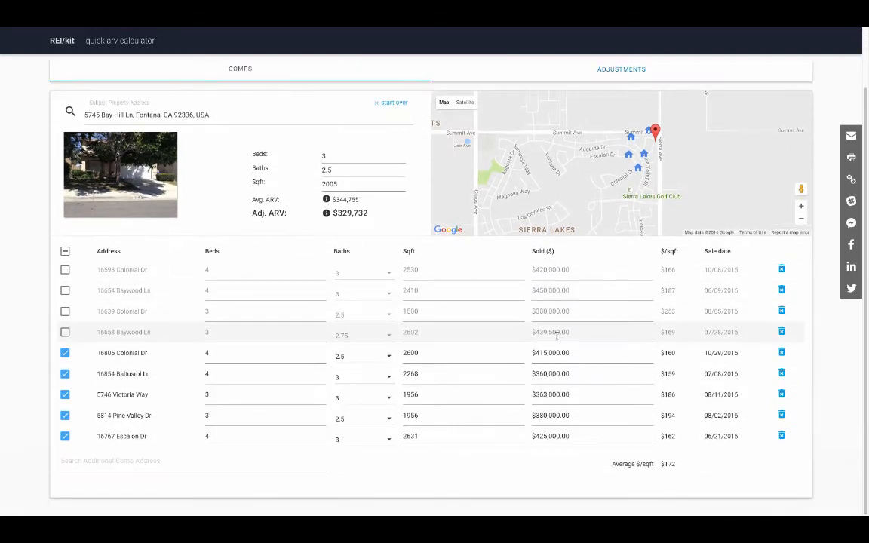
click(64, 394)
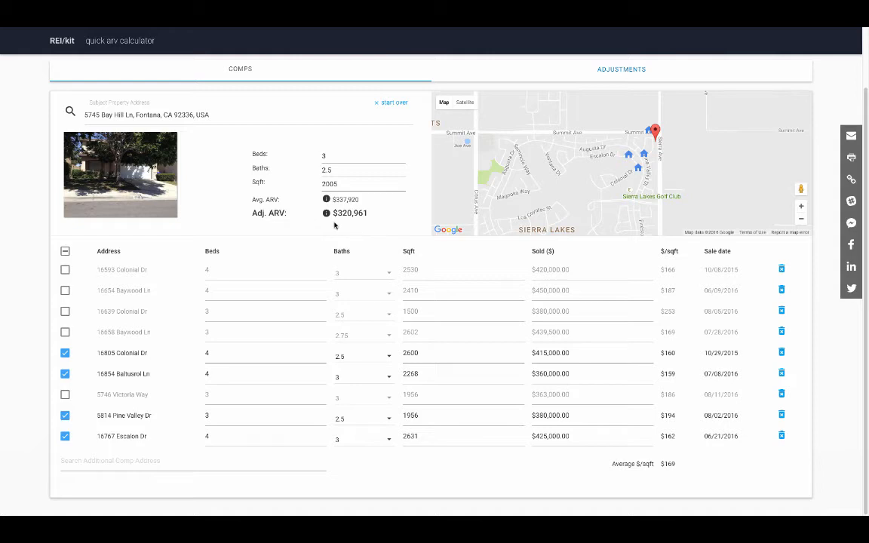
click(65, 394)
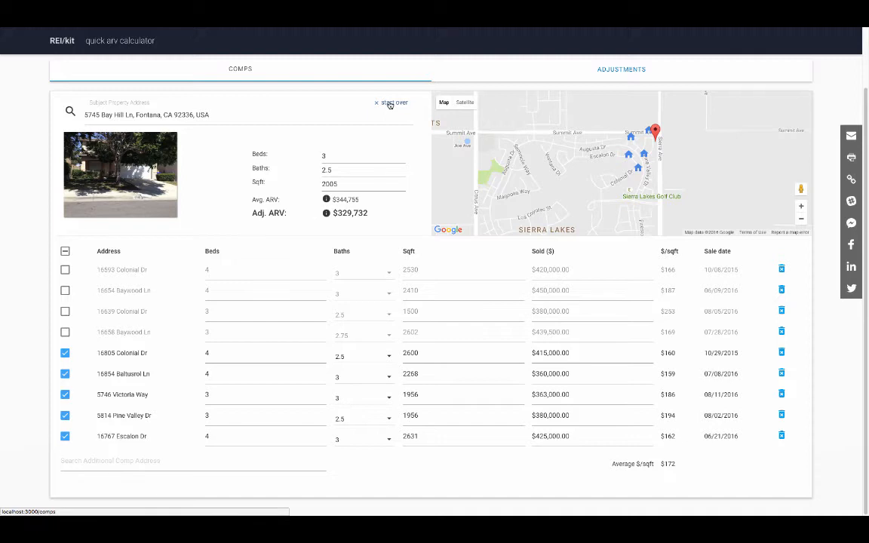
click(390, 105)
click(113, 187)
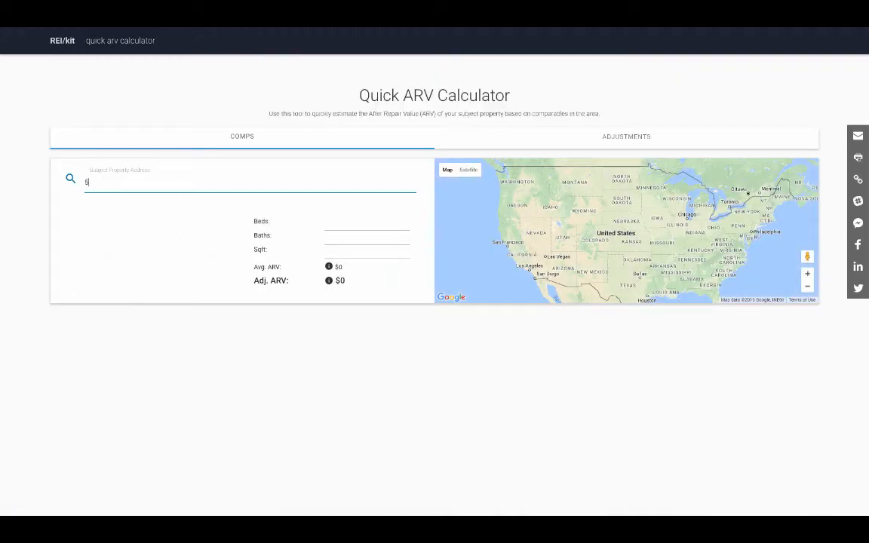
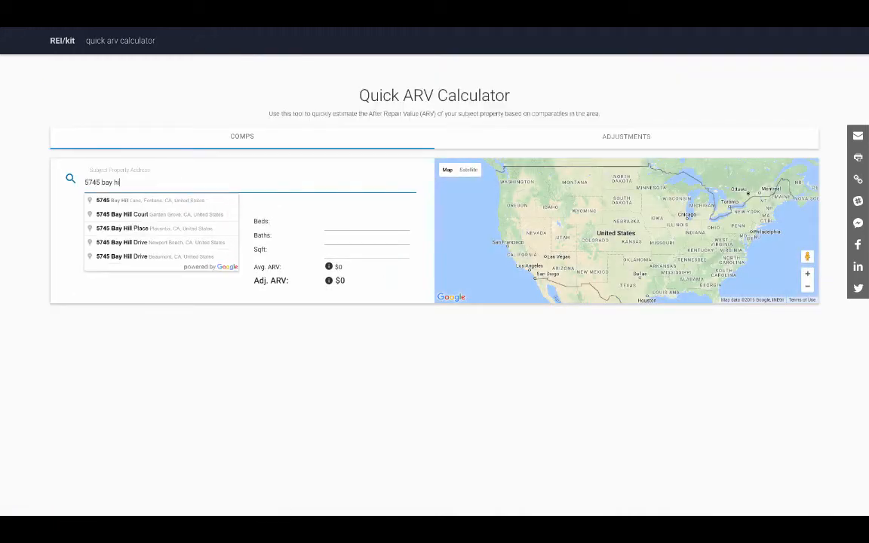
click(111, 200)
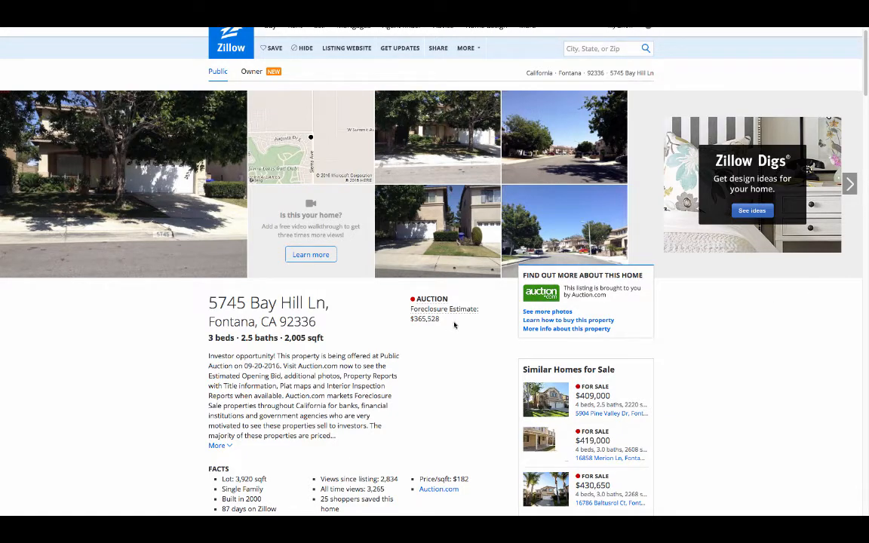
Scroll the Zillow listing down to the Foreclosure Information and Zestimate sections
scroll(453, 324, down, 10)
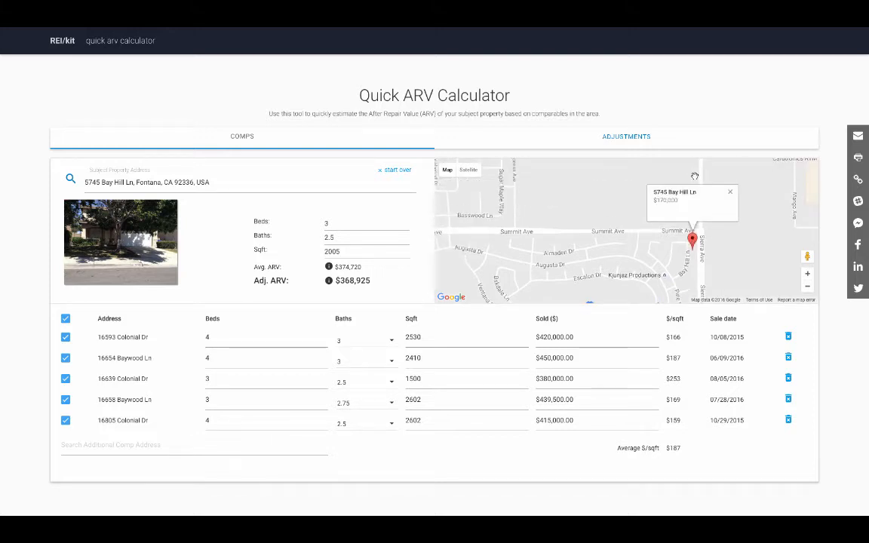
click(729, 191)
drag(725, 248, 727, 184)
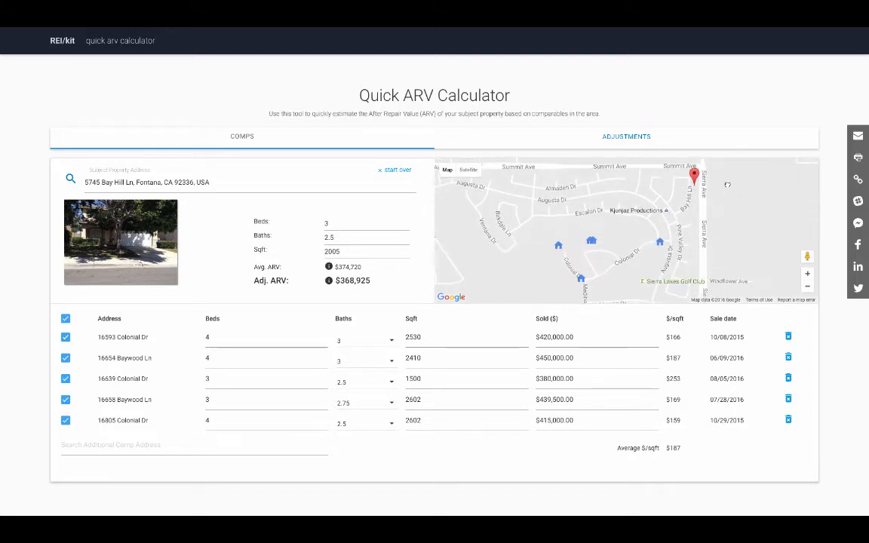
click(660, 242)
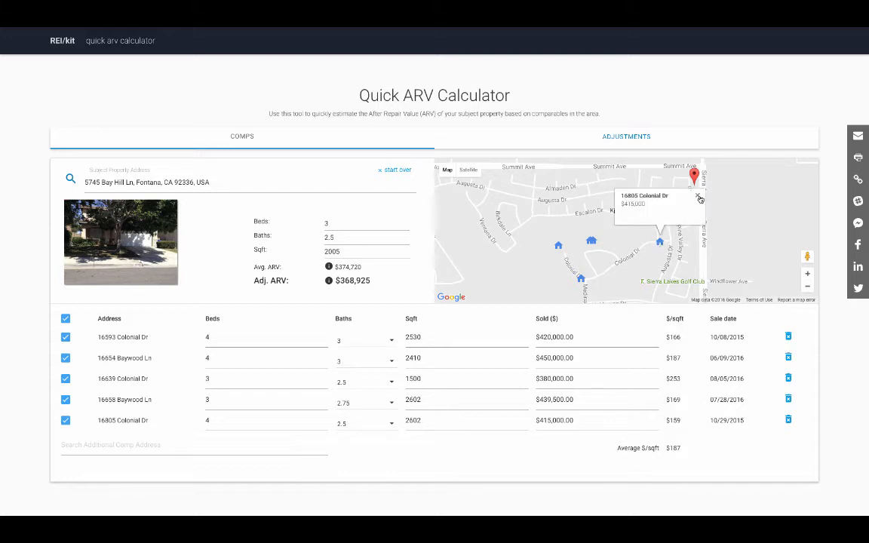
click(696, 196)
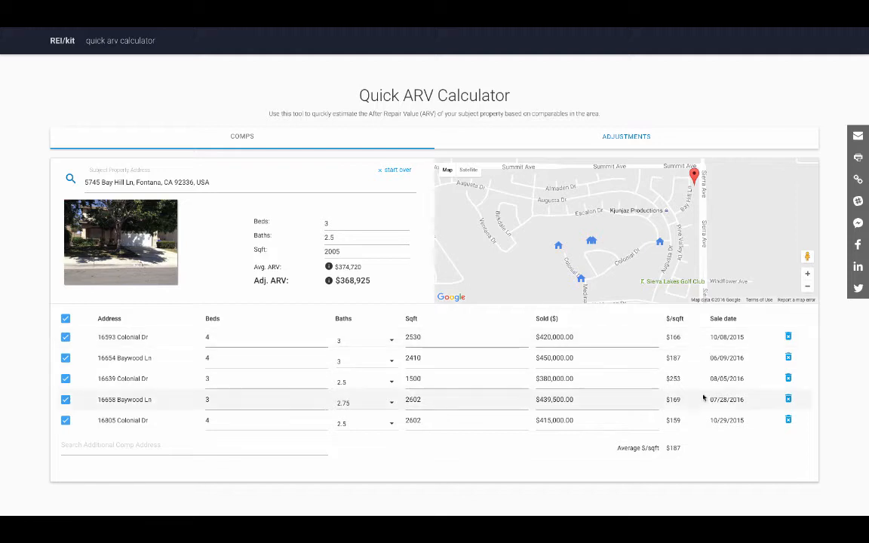
click(66, 420)
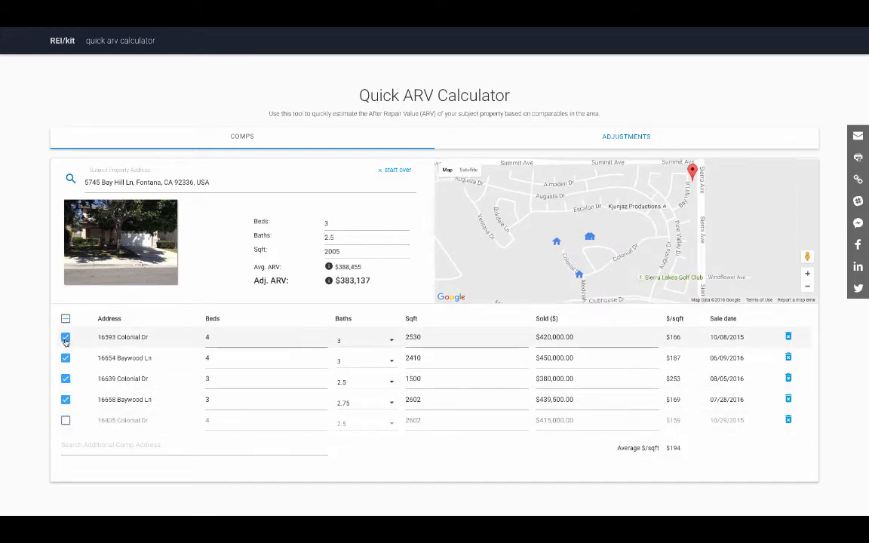
click(66, 338)
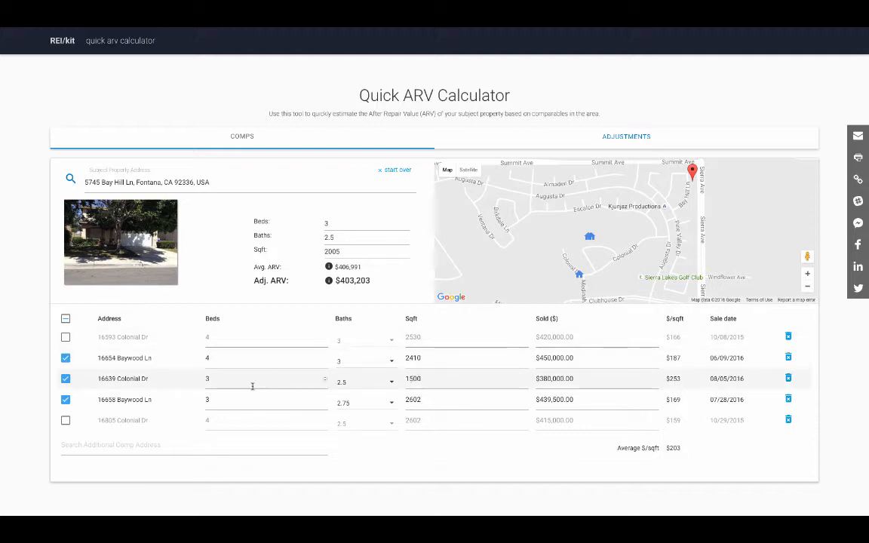
click(64, 379)
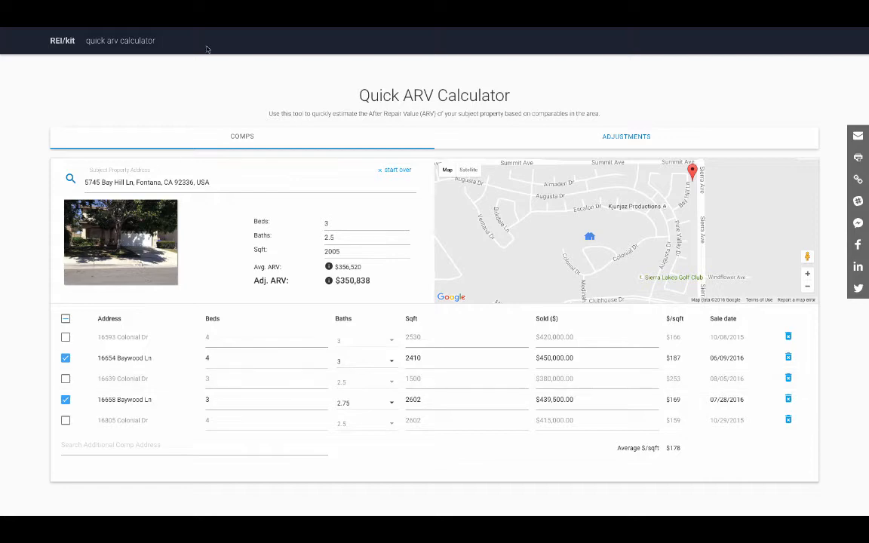
mouse_move(206, 28)
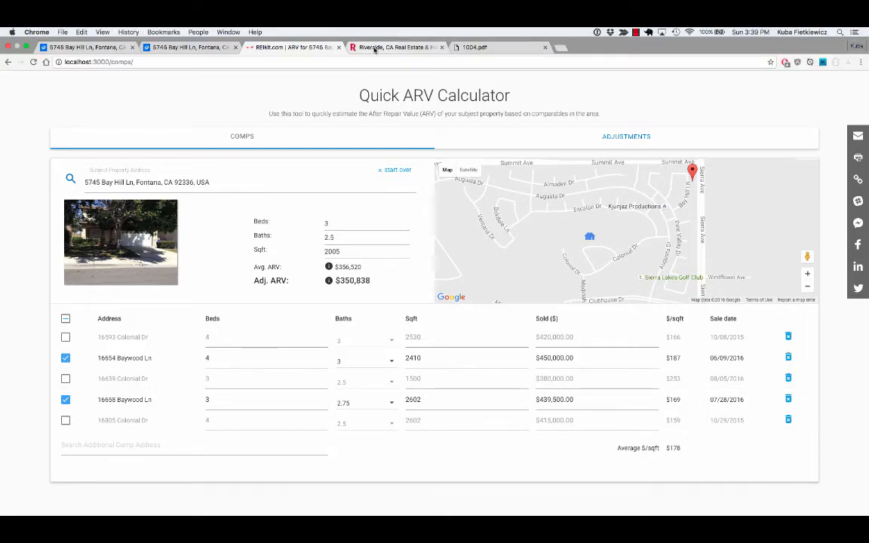
click(373, 48)
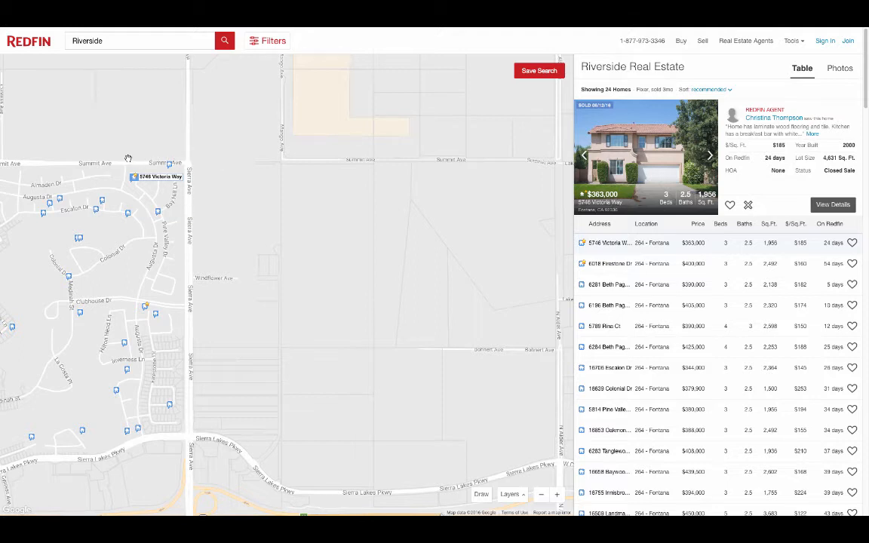
mouse_move(261, 29)
click(249, 45)
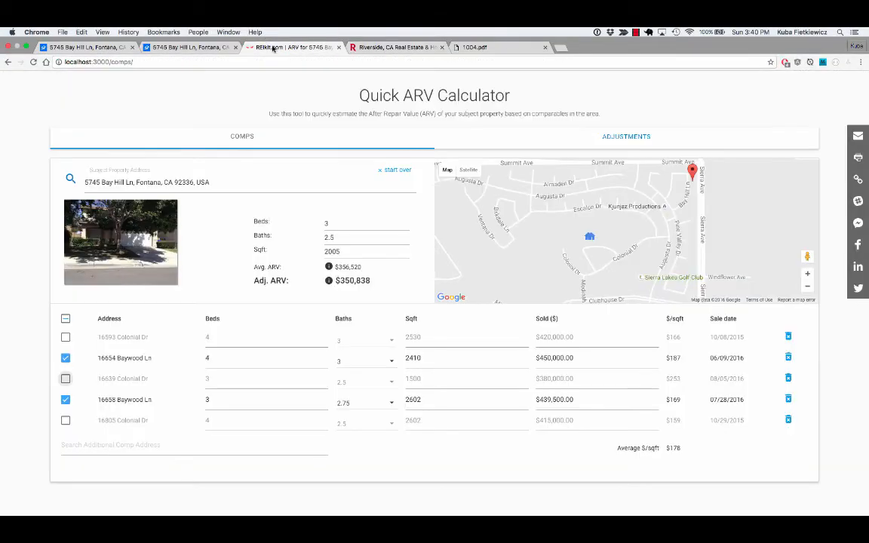
click(116, 449)
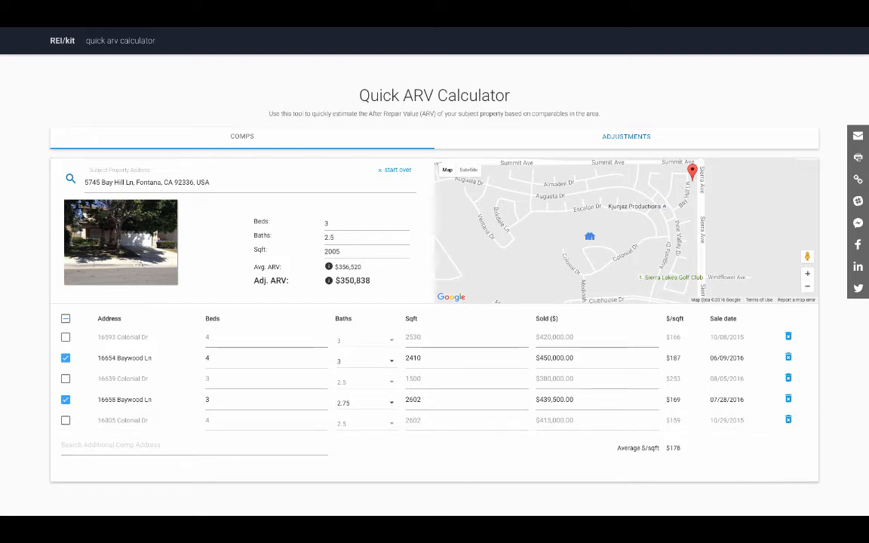
click(112, 446)
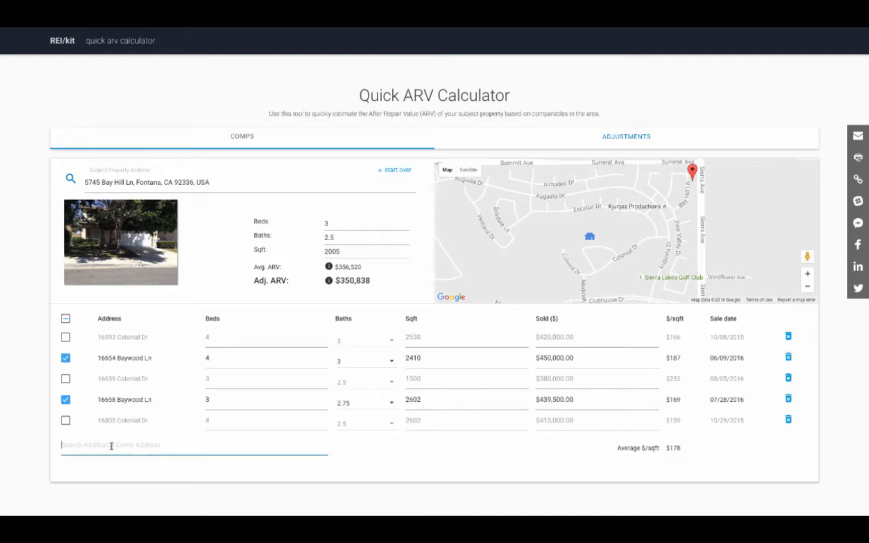
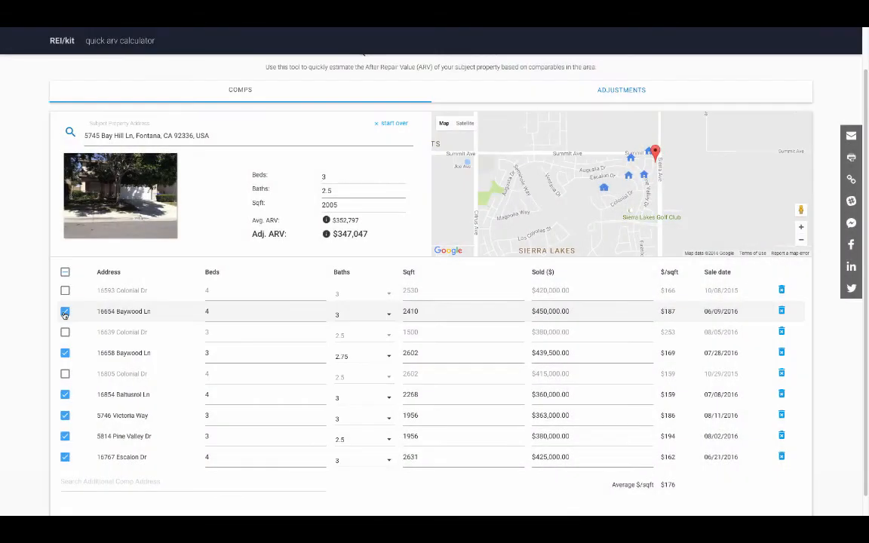
click(65, 311)
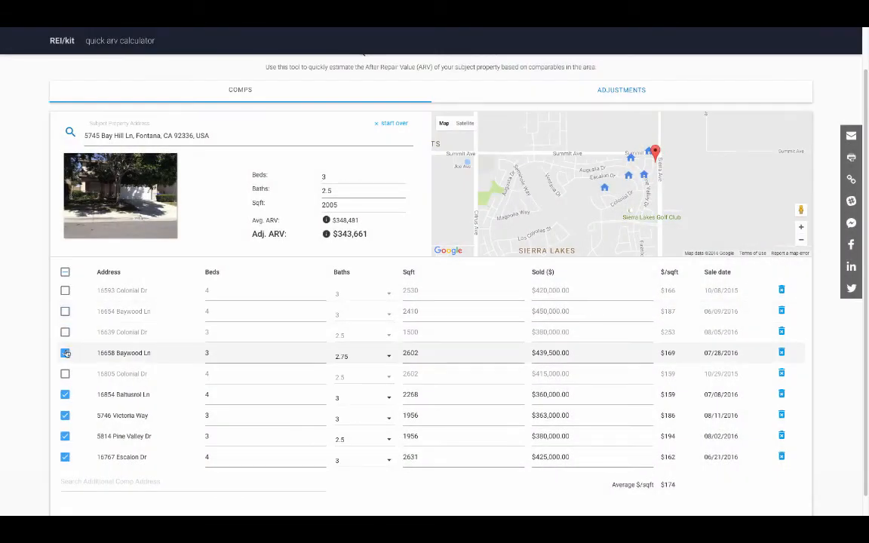
click(65, 353)
click(65, 374)
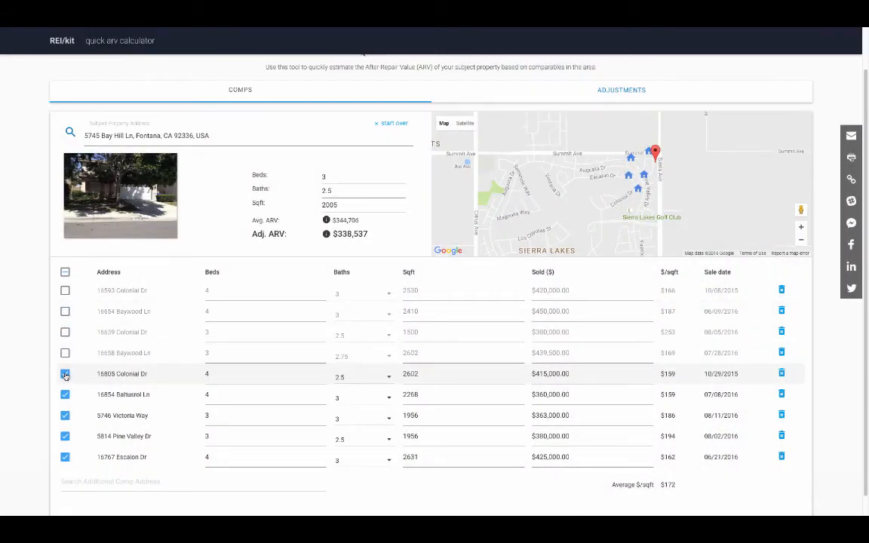
click(607, 94)
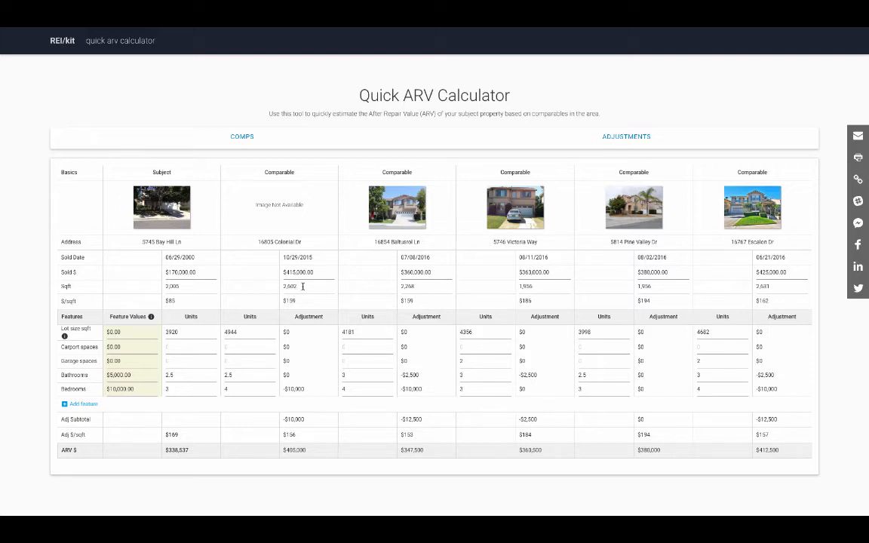
click(302, 286)
key(BackSpace)
text(0)
mouse_move(96, 329)
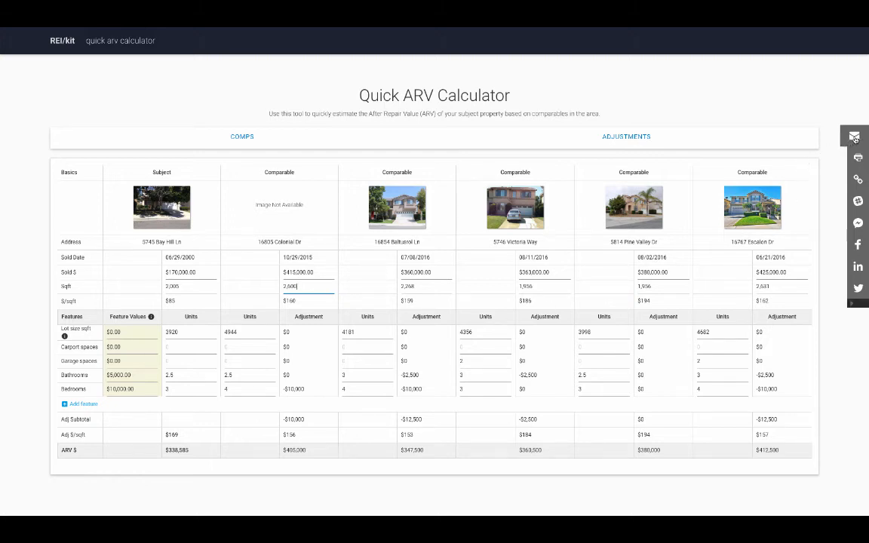
click(855, 136)
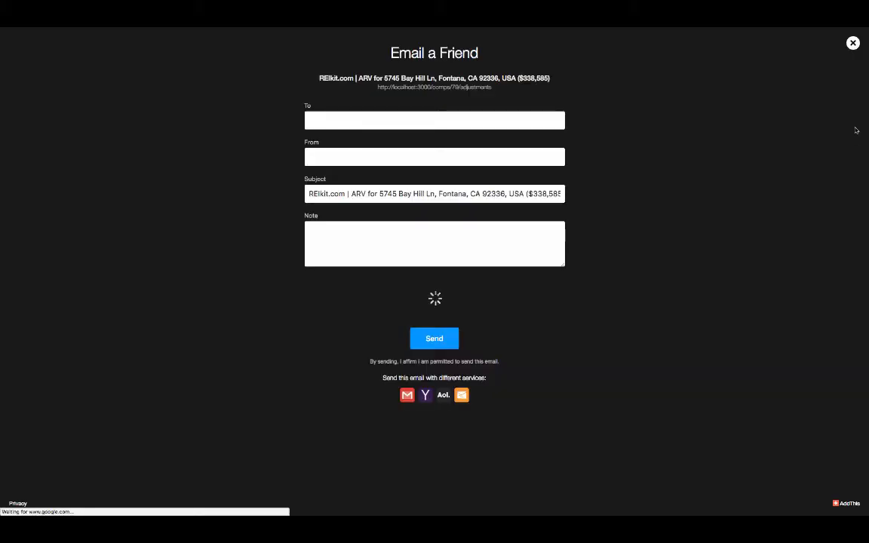
click(852, 44)
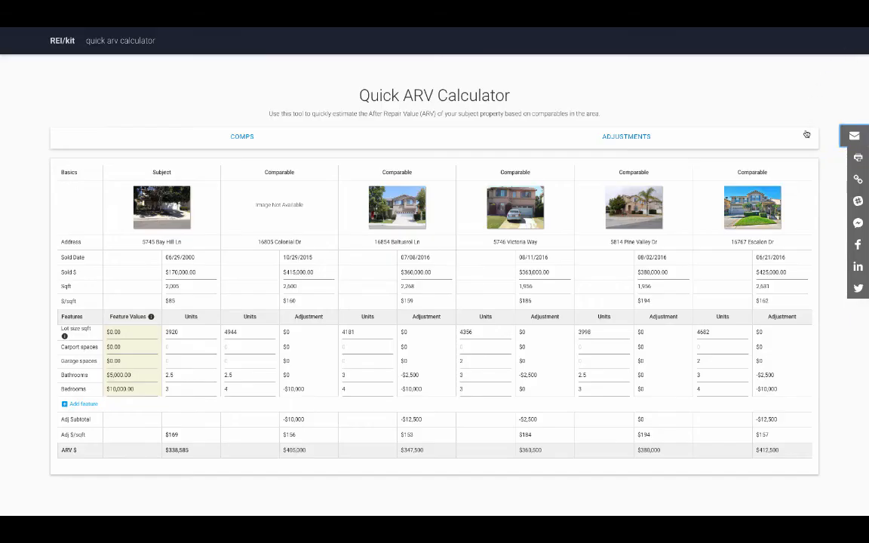
click(852, 180)
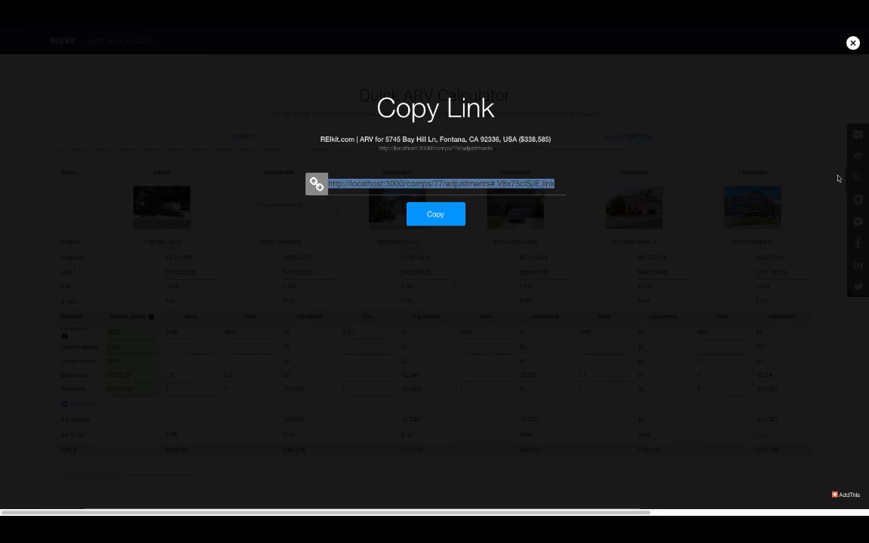
click(852, 43)
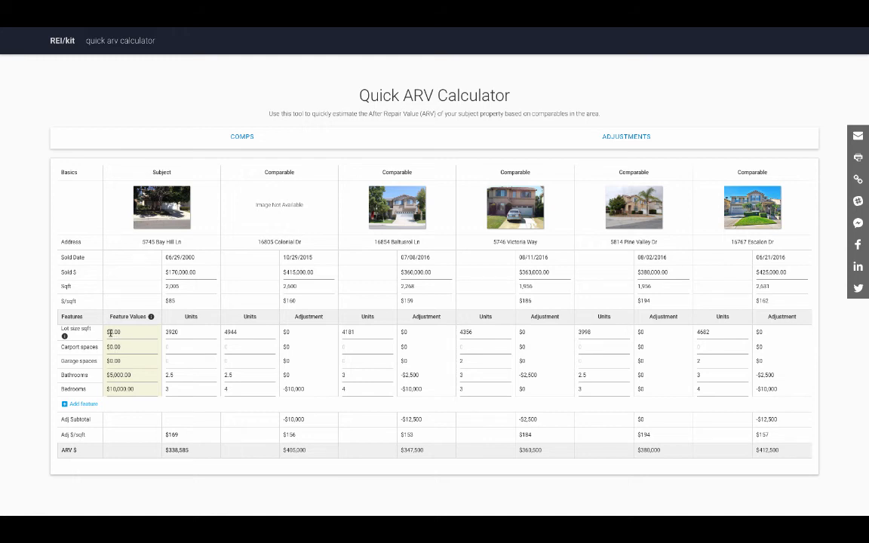
Set the Lot size sqft feature value to 210000
click(120, 340)
text(210000)
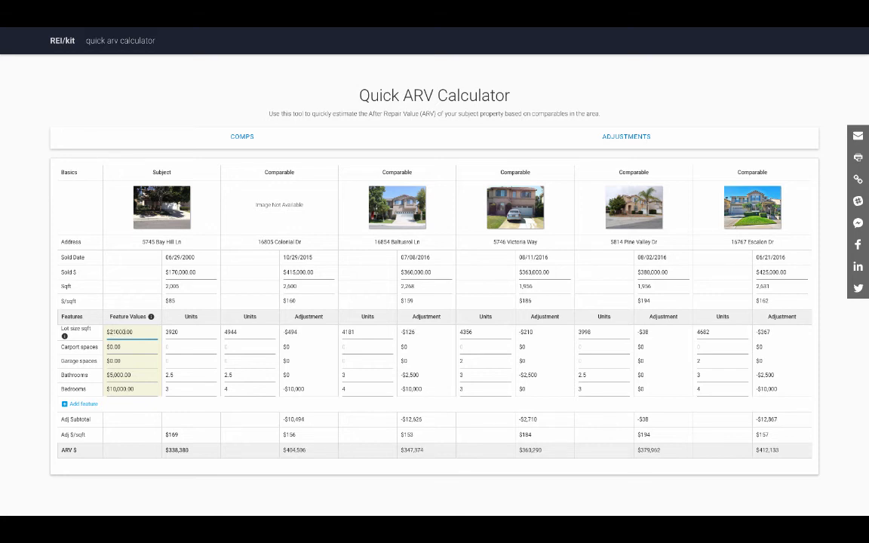
click(295, 332)
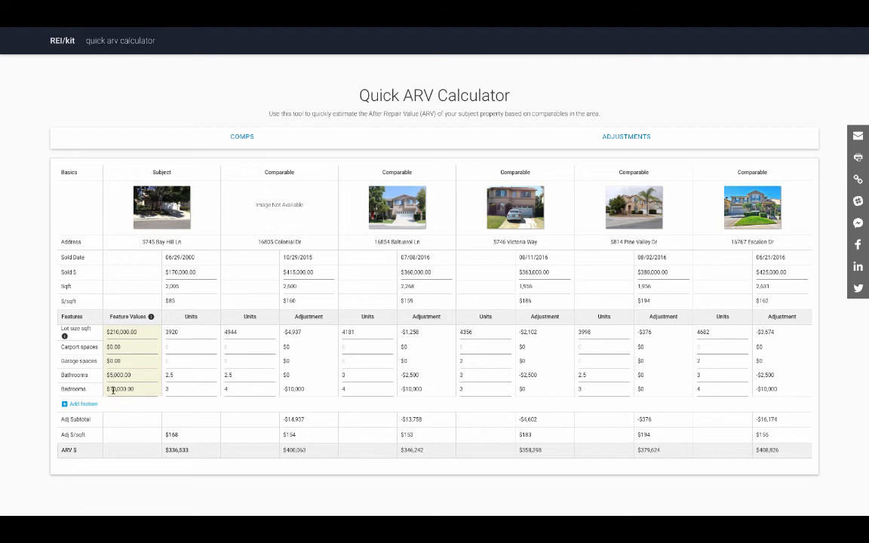
Change the Bedrooms feature value to 15000 and Bathrooms to 10000
click(146, 389)
key(BackSpace)
text(5)
click(112, 376)
key(BackSpace)
text(10,)
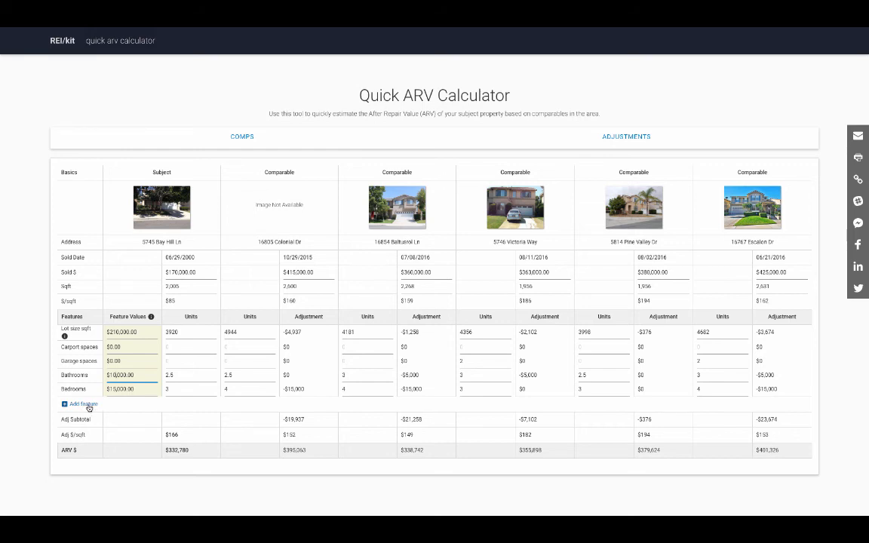
Add a feature named Pool with neighborhood value 20000 and unit 1
click(87, 405)
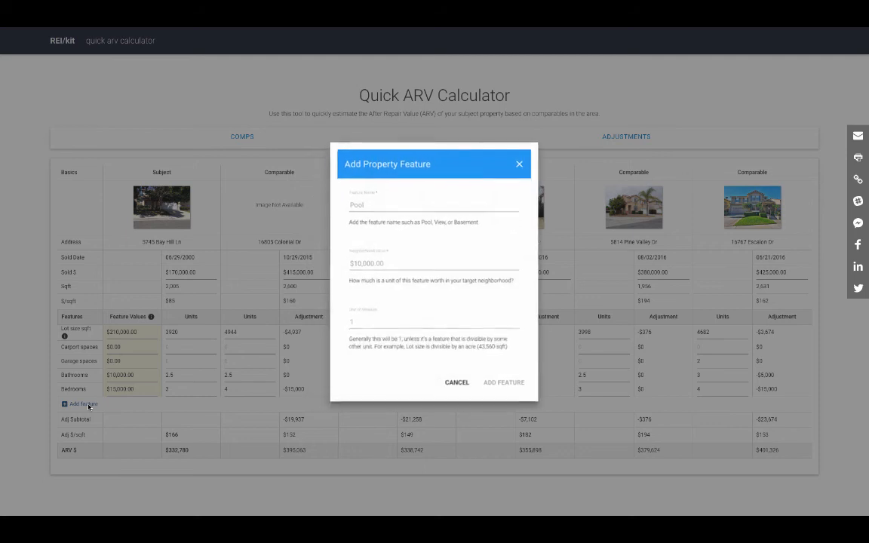
click(375, 205)
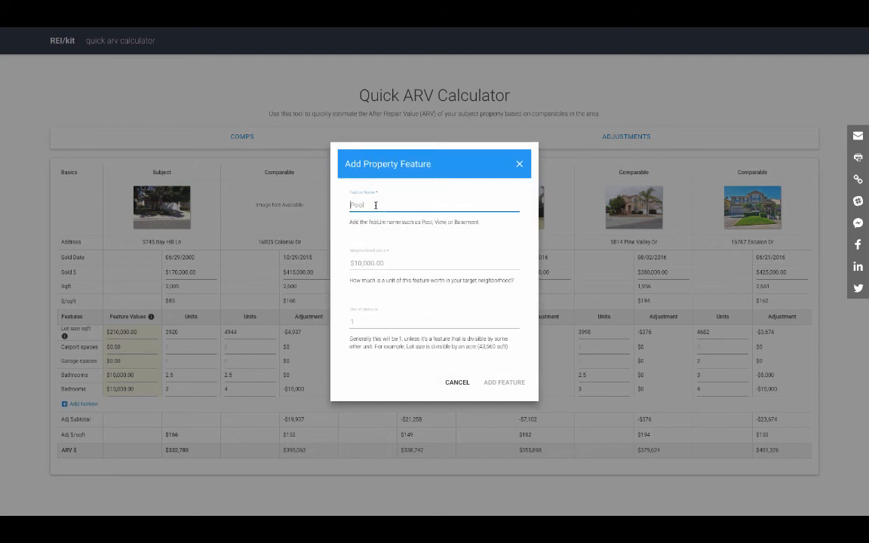
text(Pool)
key(Tab)
text(20000)
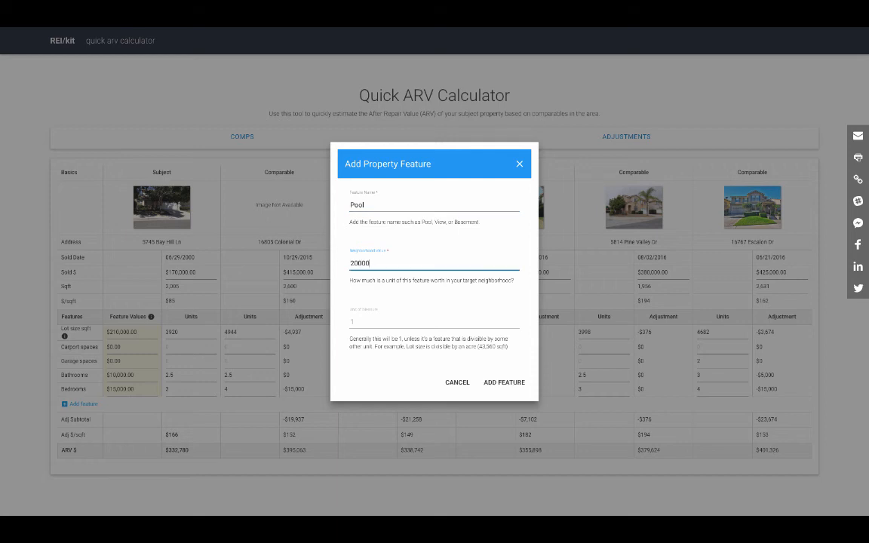
key(Tab)
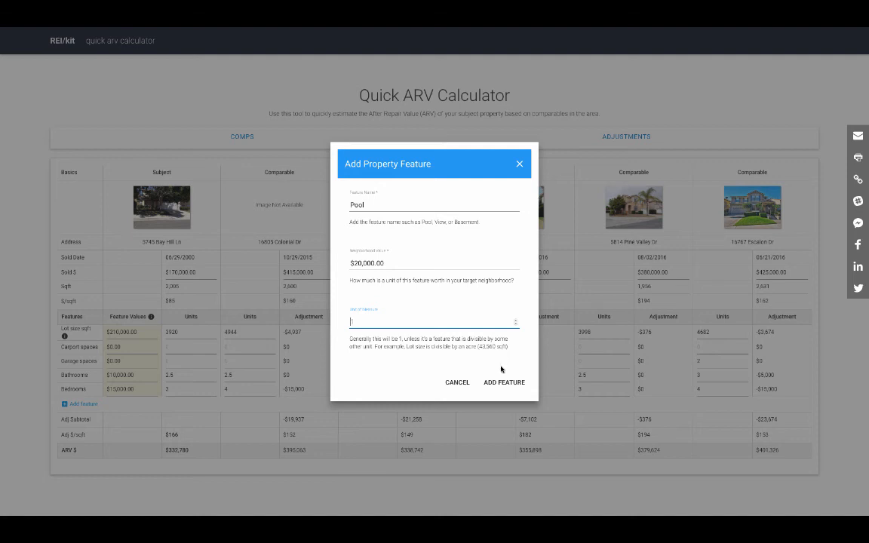
click(505, 384)
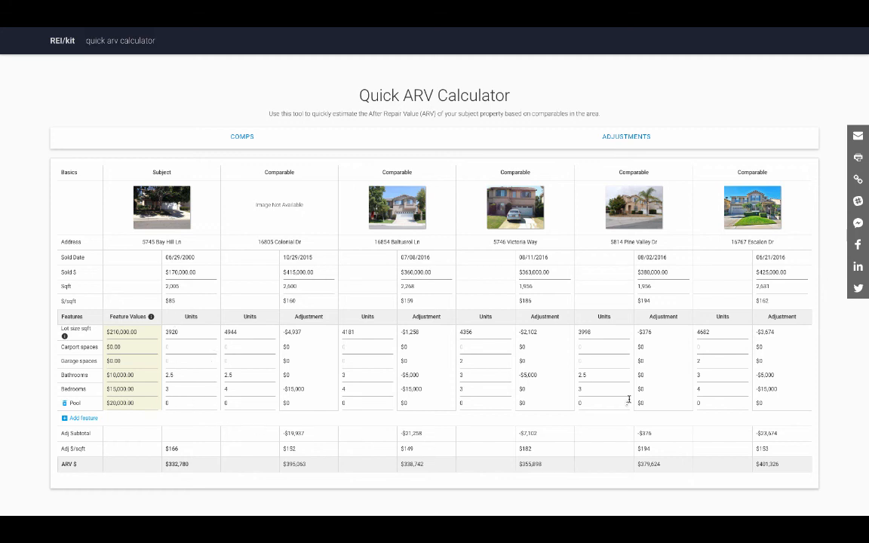
click(694, 403)
text(1)
click(243, 137)
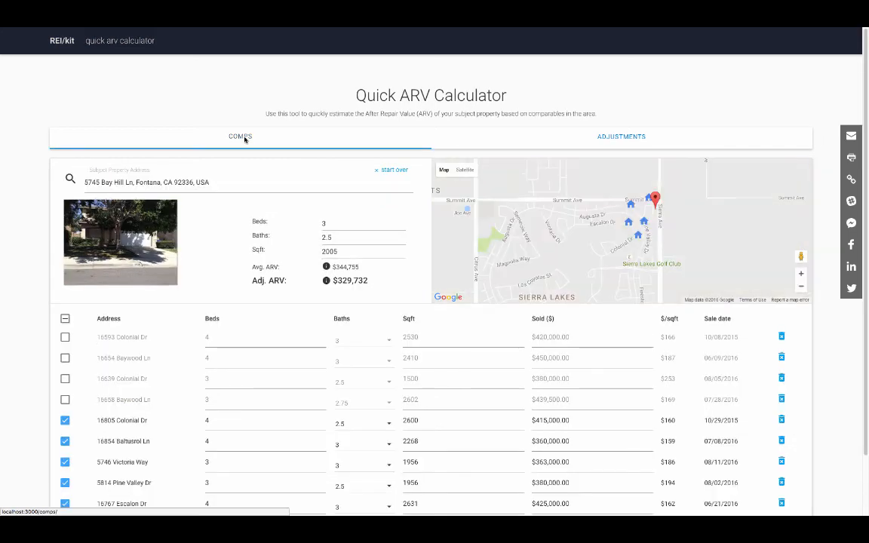